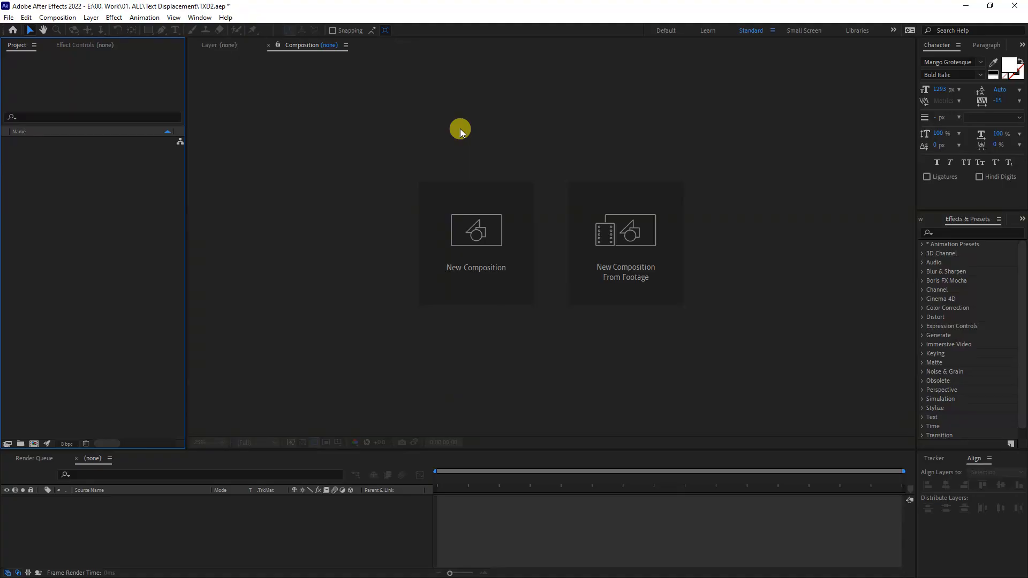
Create a composition named TXT with a size of 1080 x 1080 px.
click(486, 239)
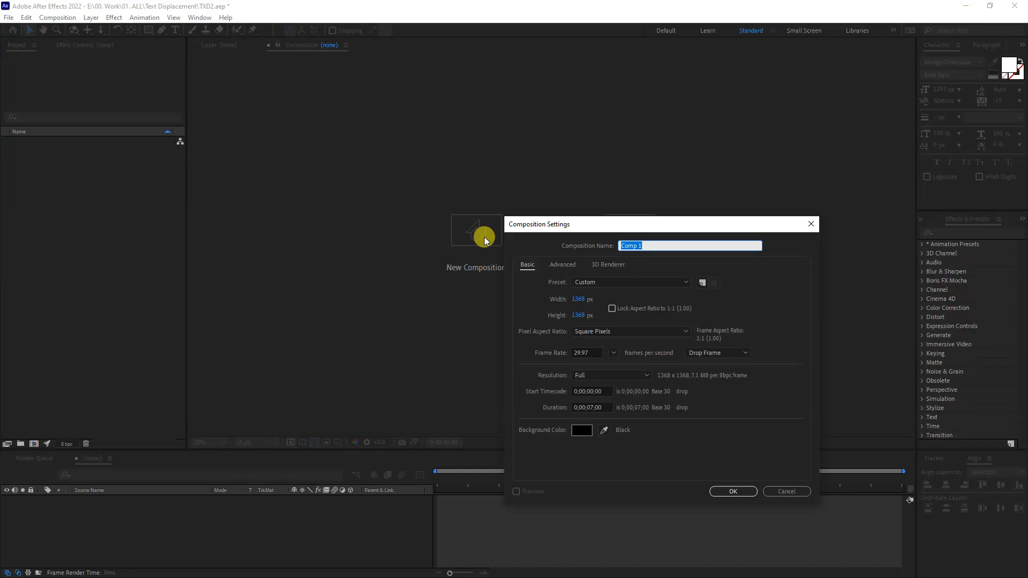
click(580, 302)
text(1)
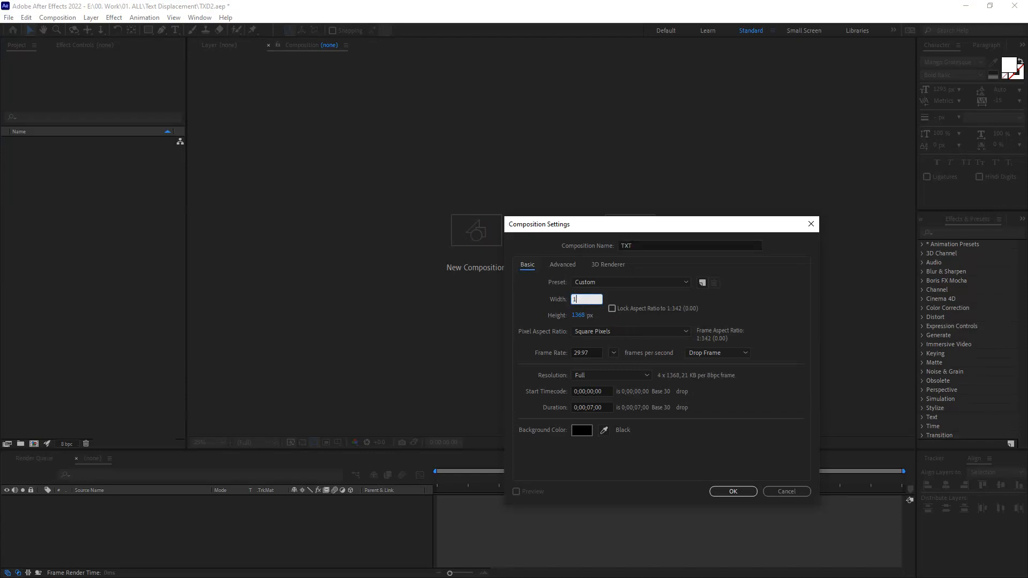
click(578, 315)
text(1080)
click(733, 490)
Add a text layer reading PANTER to the TXT composition.
click(175, 30)
click(482, 240)
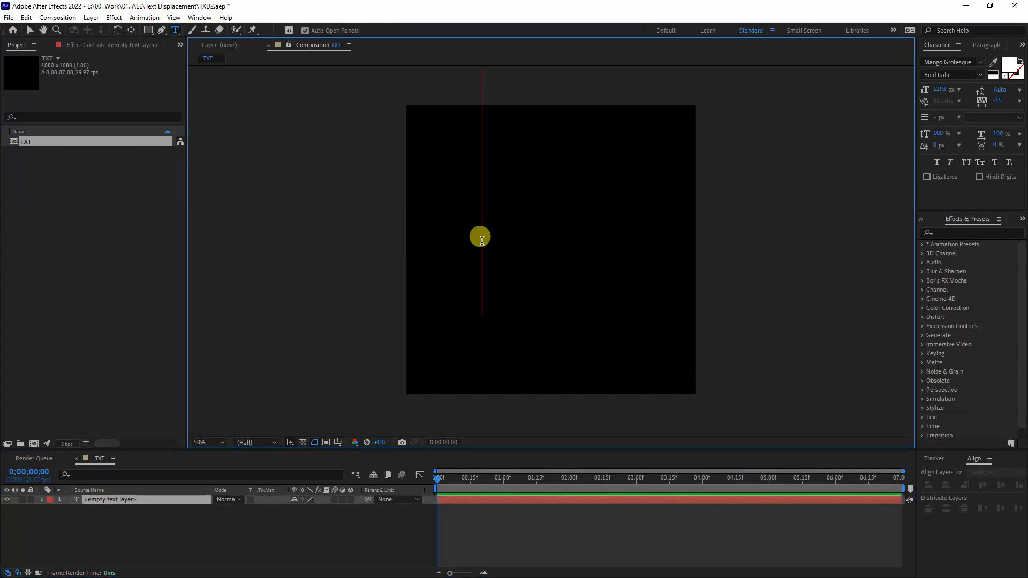
text(PANTER)
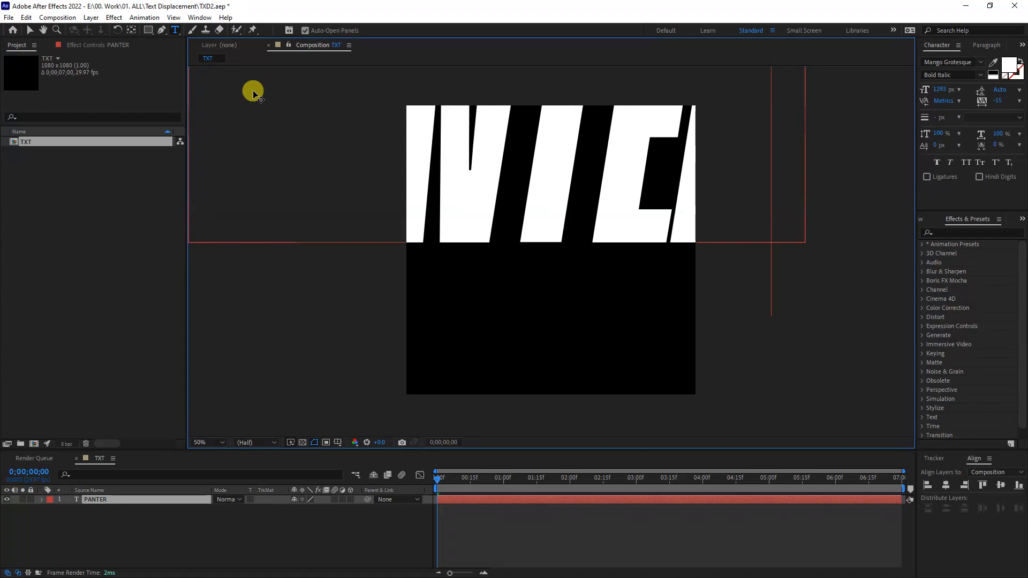
Centre the PANTER text and its anchor point in the composition, and scale the text down to 43%.
click(132, 34)
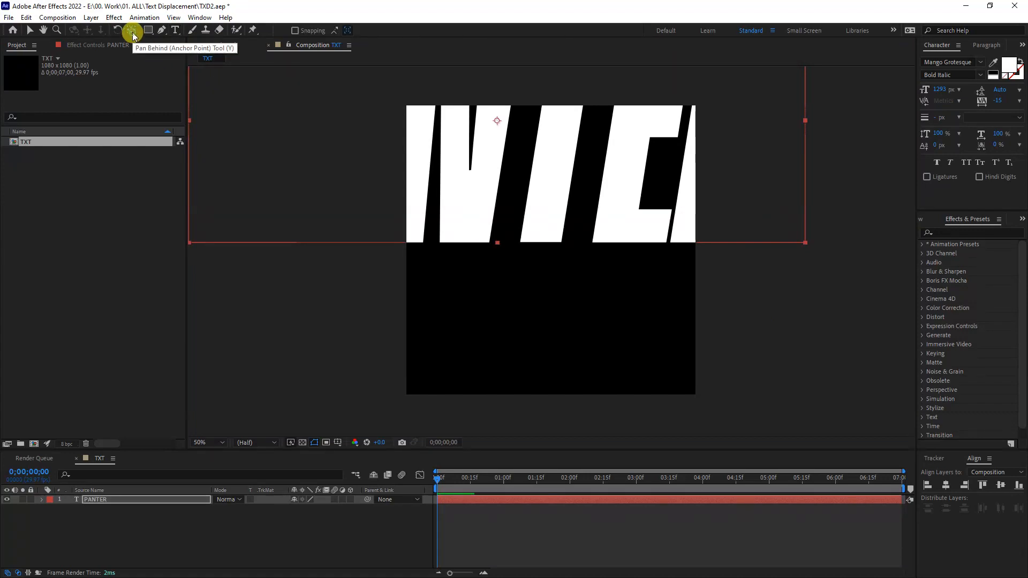
click(945, 485)
click(1001, 486)
key(s)
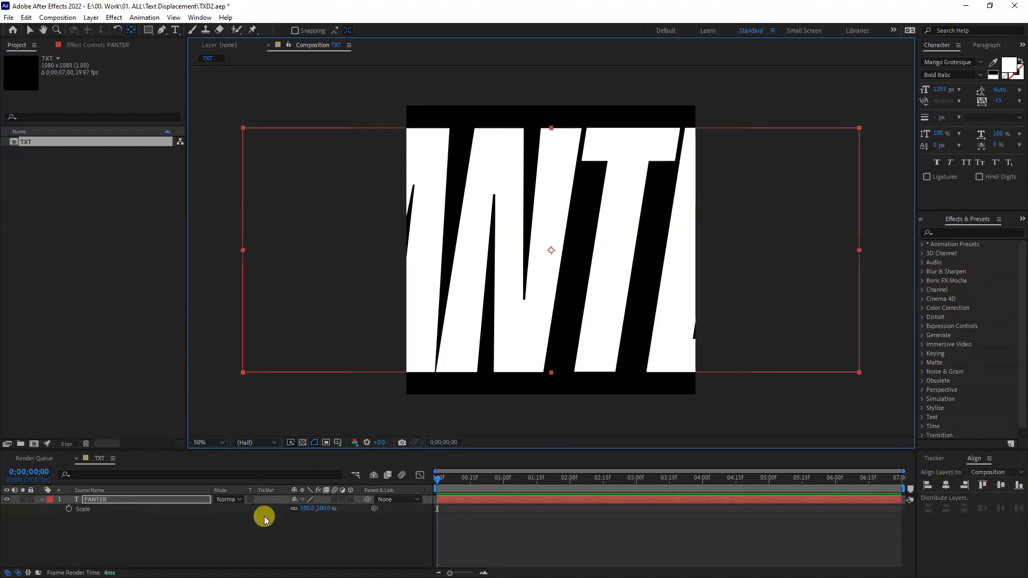
drag(314, 510, 275, 509)
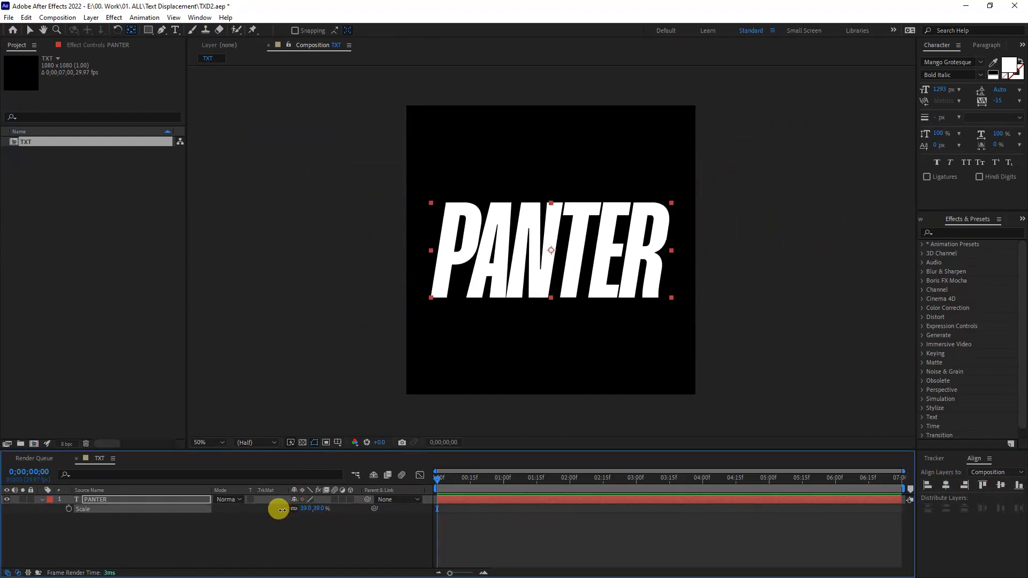
key(v)
Create a 1080 x 1080 px composition named Displacement and place the TXT composition in it as a layer.
right_click(106, 210)
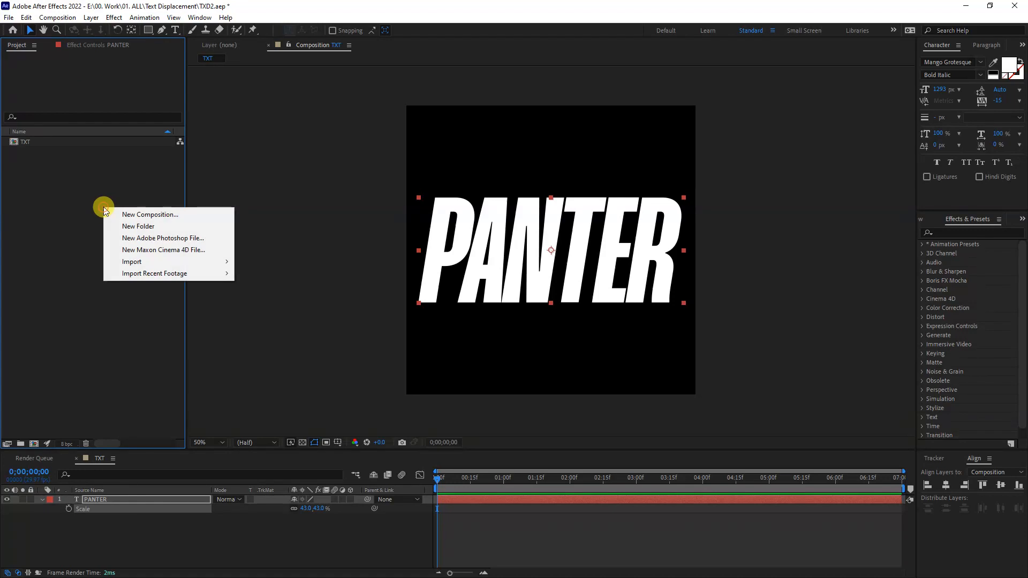
click(143, 215)
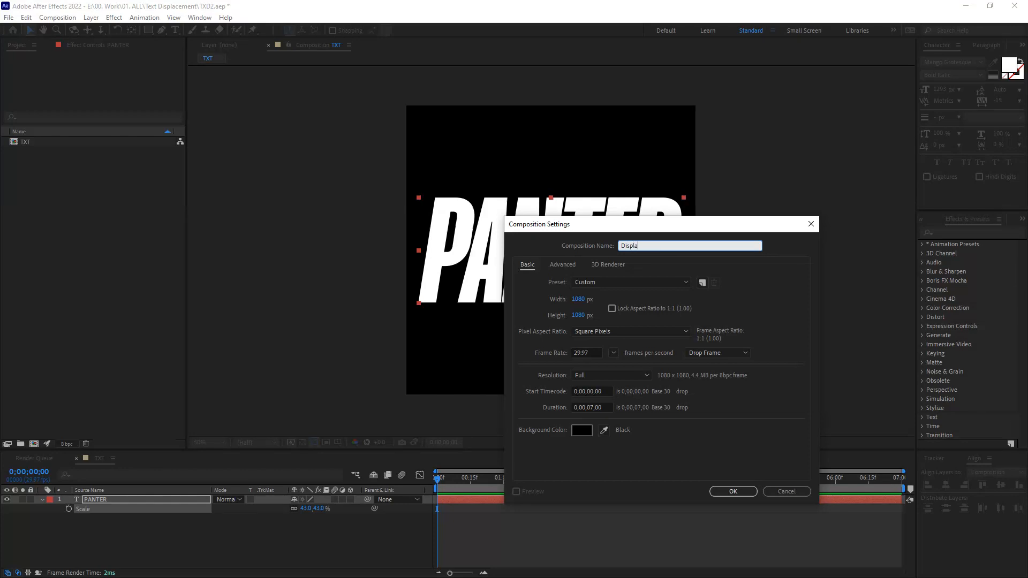
click(731, 492)
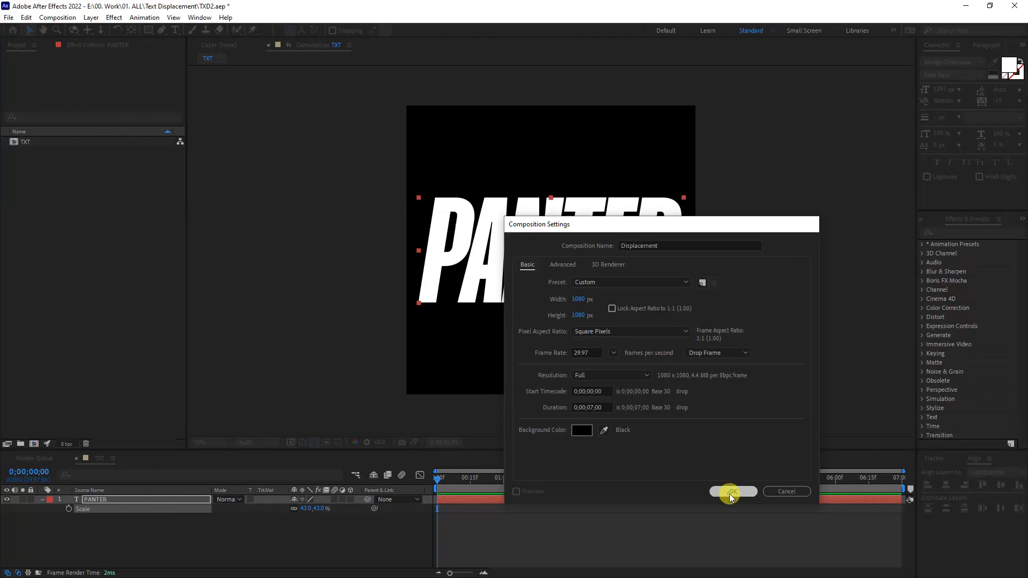
drag(30, 151, 141, 506)
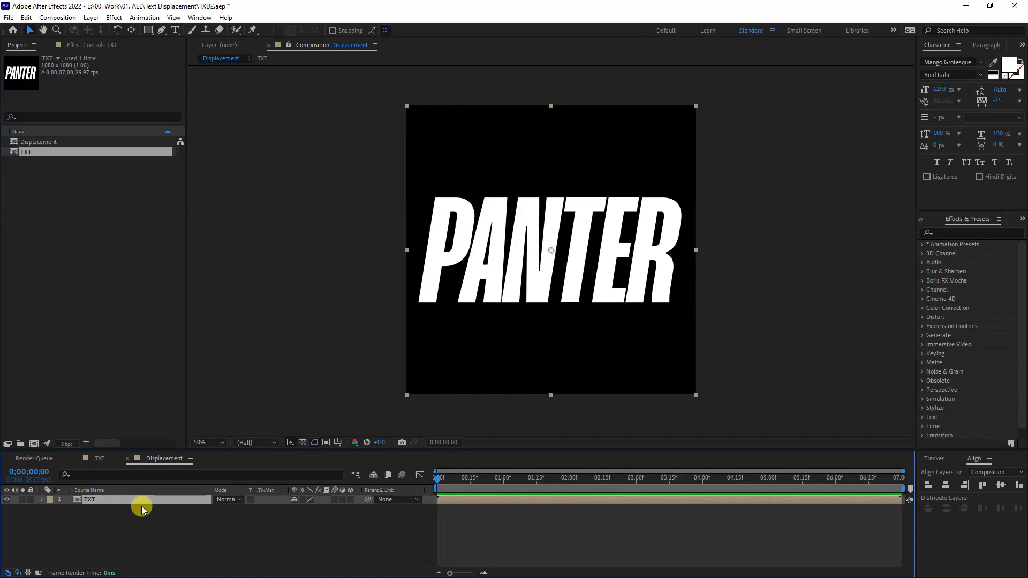
Switch to the Text Displacement folder in File Explorer and preview the grey geometric image and its neighbouring textures.
key(alt+Tab)
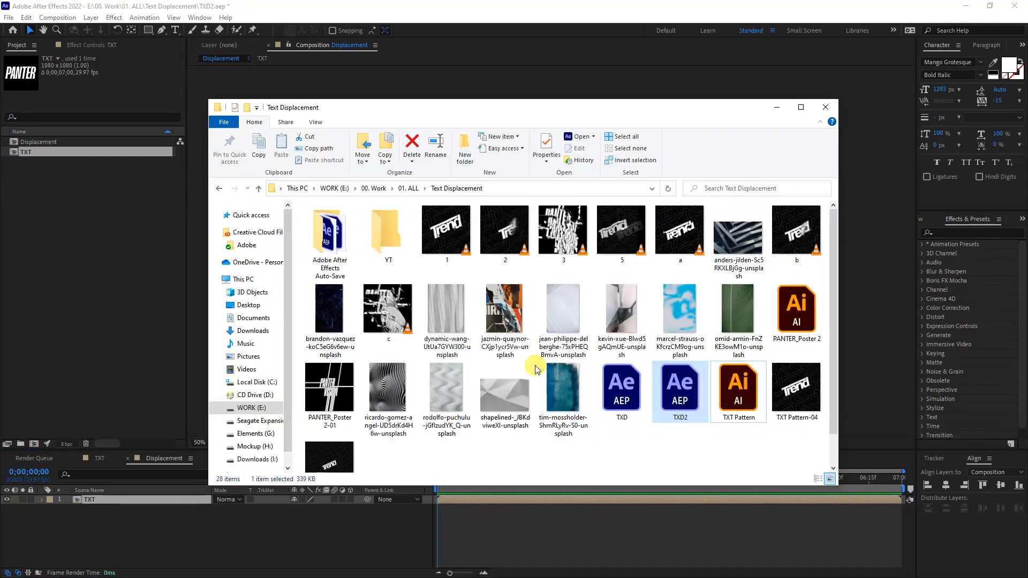
drag(495, 107, 620, 76)
double_click(648, 342)
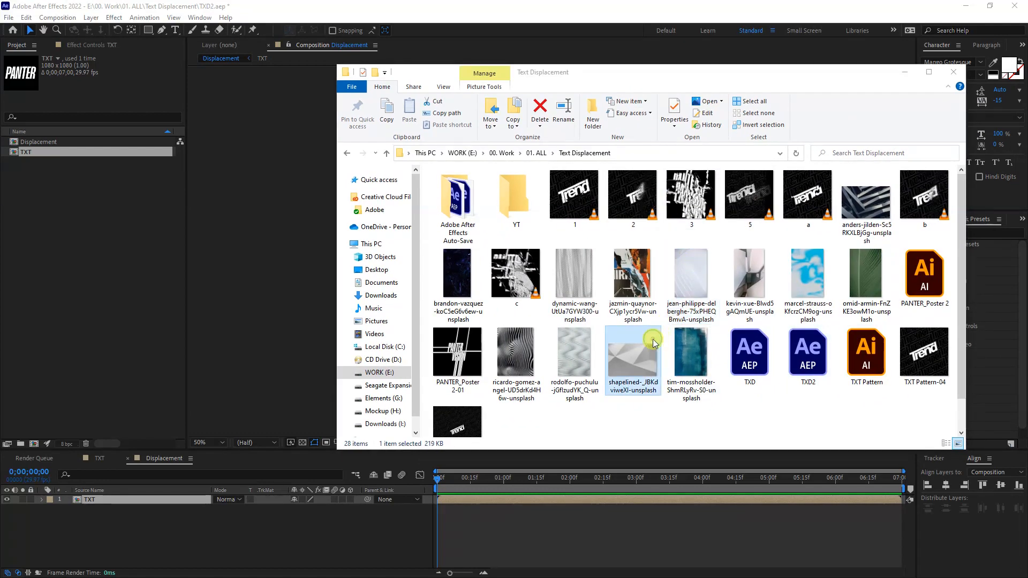
click(3, 282)
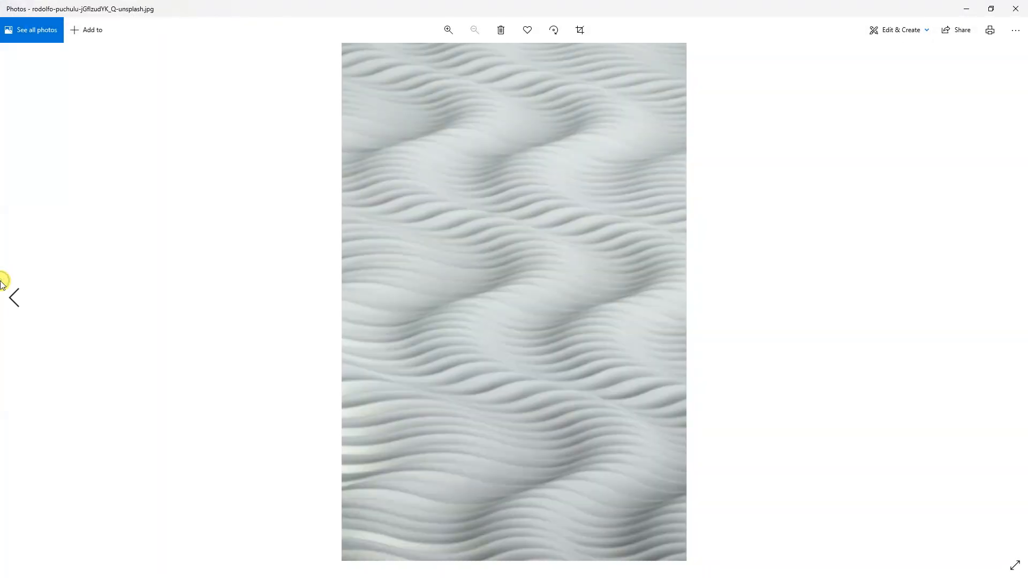
click(3, 282)
click(1014, 8)
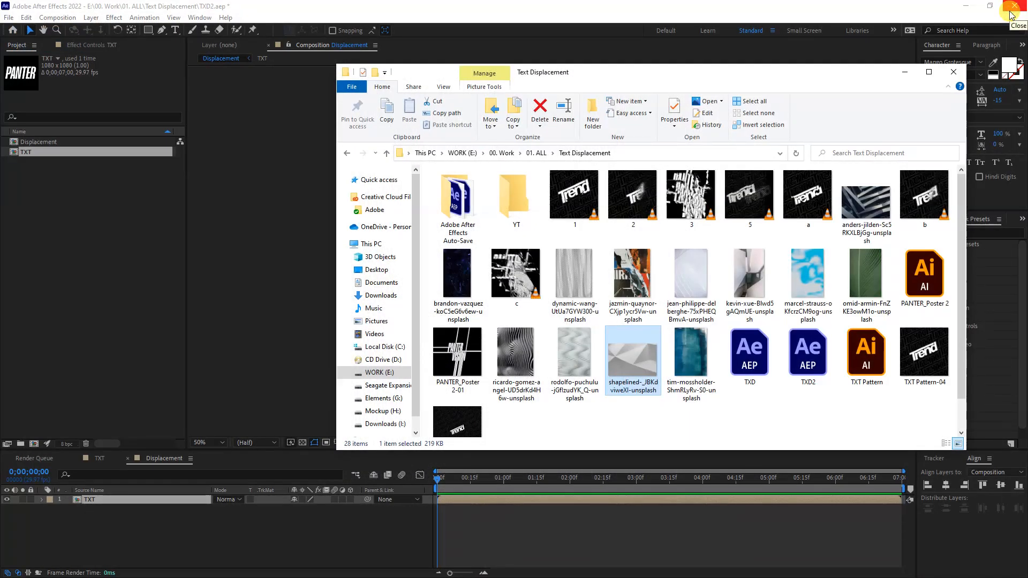
Import the grey vertical-fold and torn-poster images into the After Effects project, and place the torn-poster image above TXT in the Displacement composition.
drag(579, 278, 127, 252)
click(630, 285)
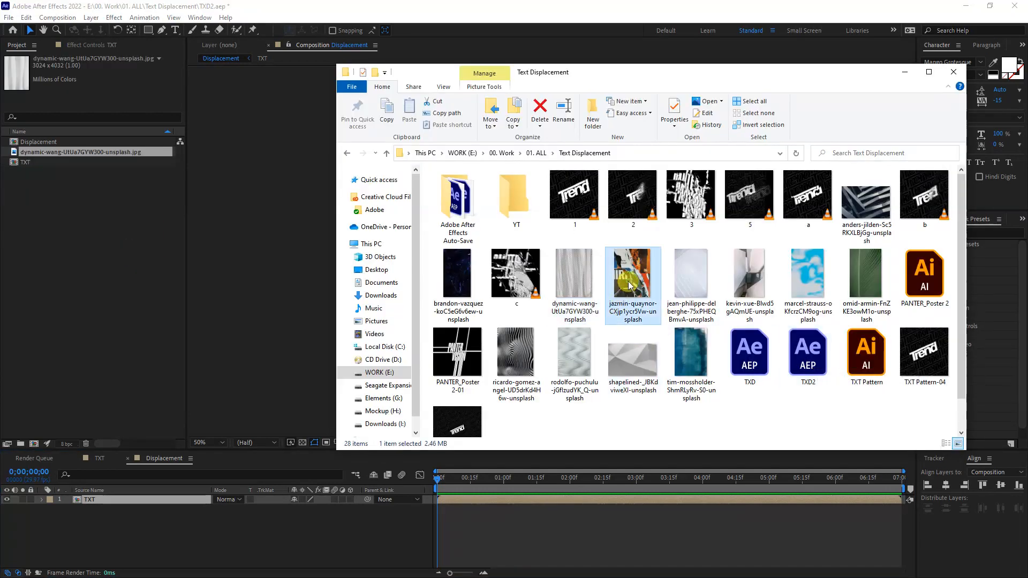
drag(629, 285, 44, 210)
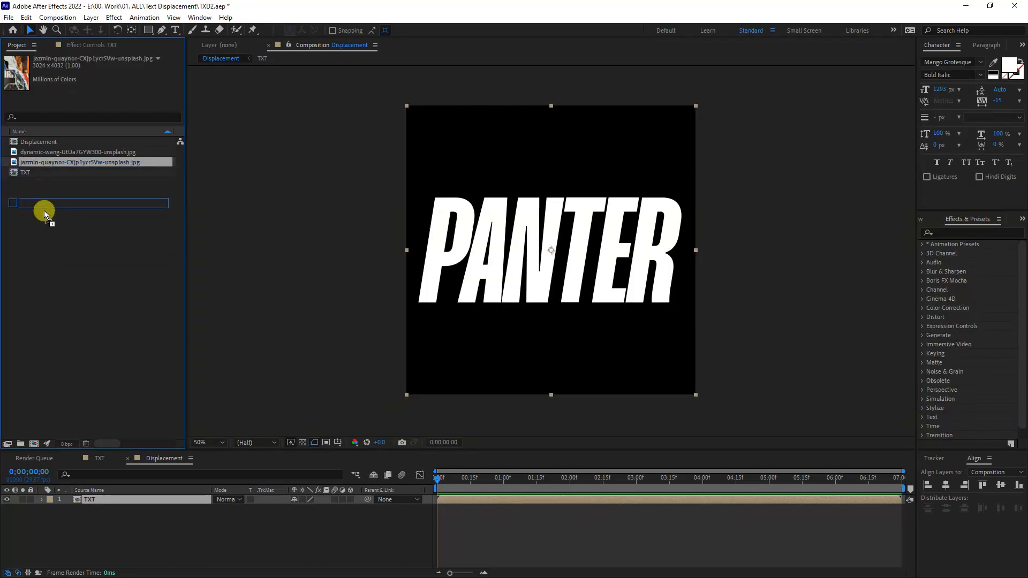
drag(75, 439, 88, 498)
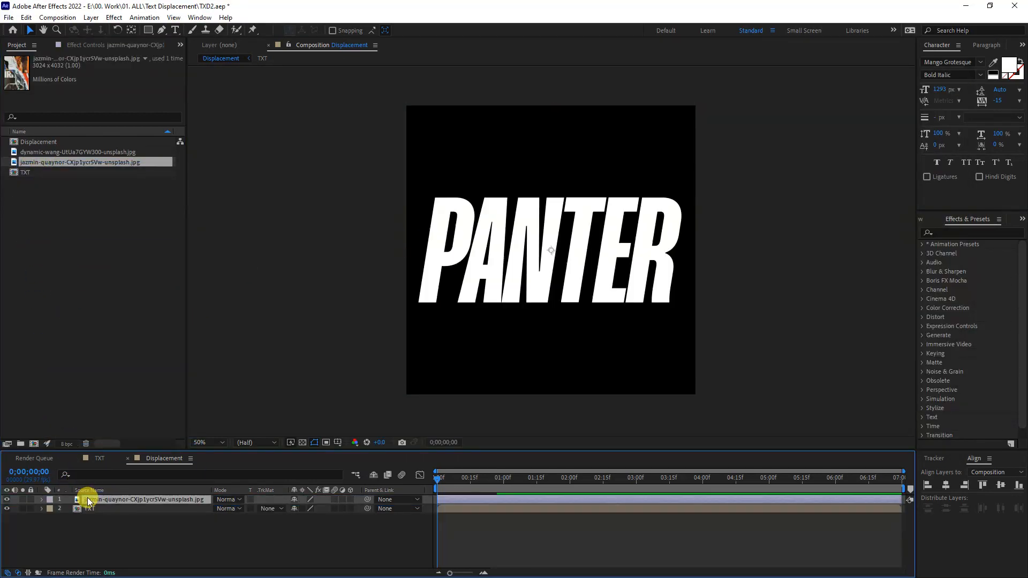
Scale the torn-poster image down until it is slightly wider than the composition, and hide its layer.
scroll(693, 233, down, 3)
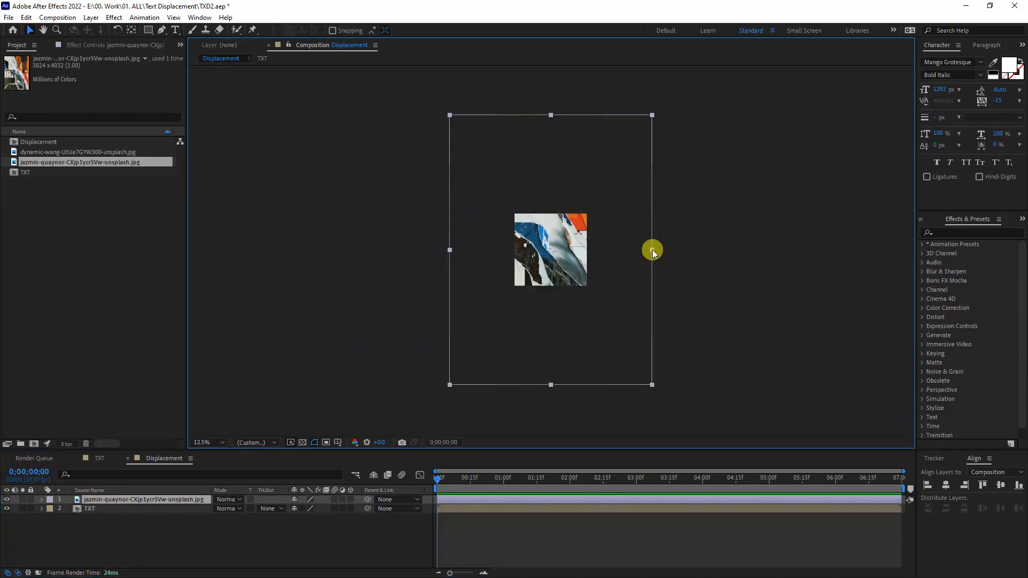
drag(652, 249, 590, 249)
scroll(564, 250, up, 3)
click(41, 537)
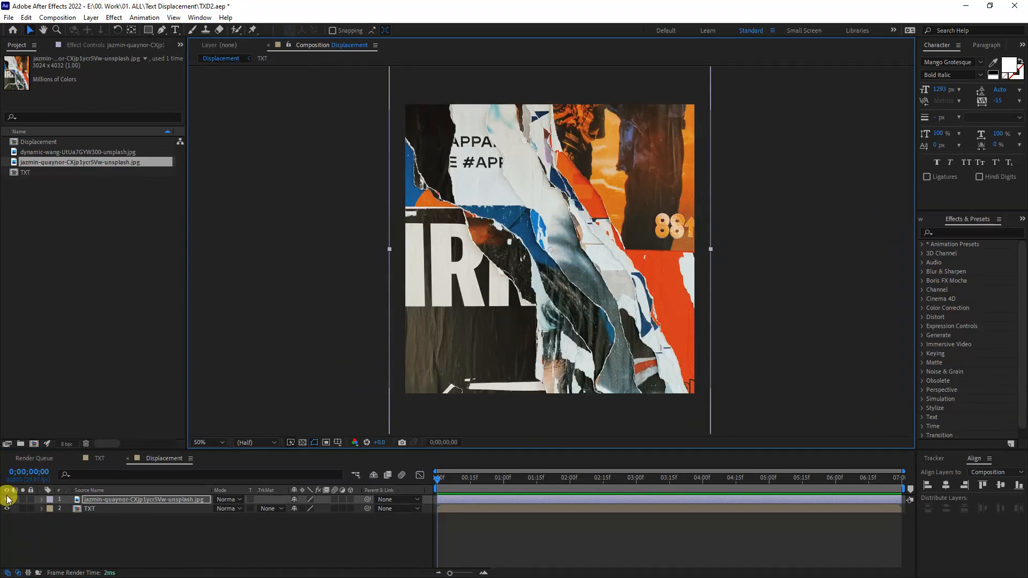
click(7, 499)
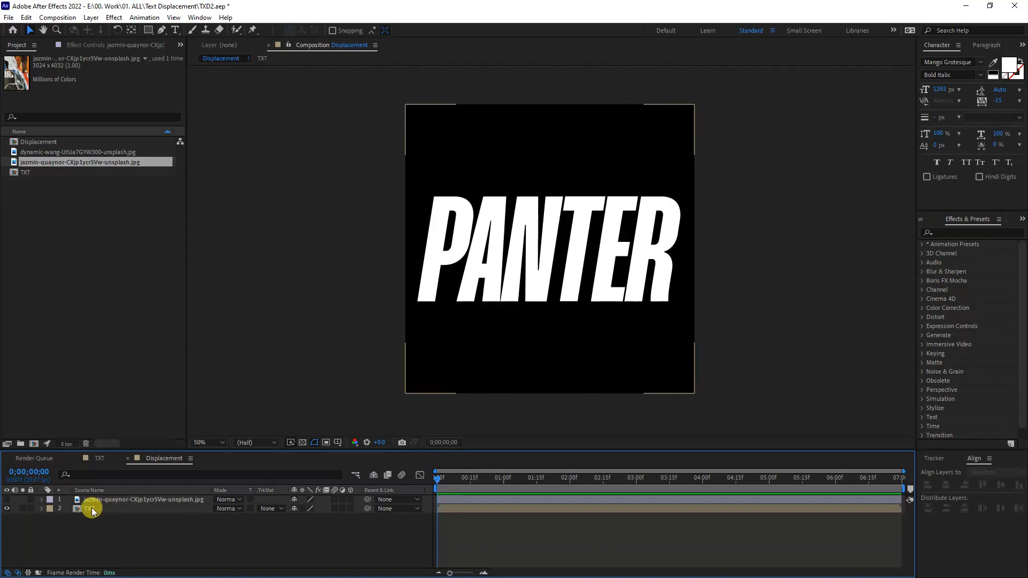
Find the Displacement Map effect and apply it to the TXT layer.
click(91, 509)
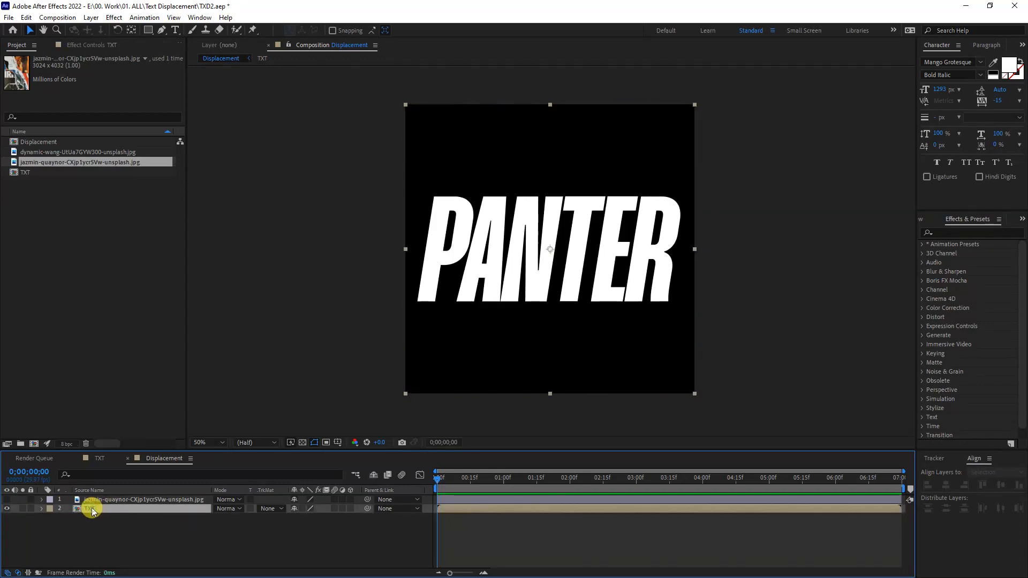
click(959, 231)
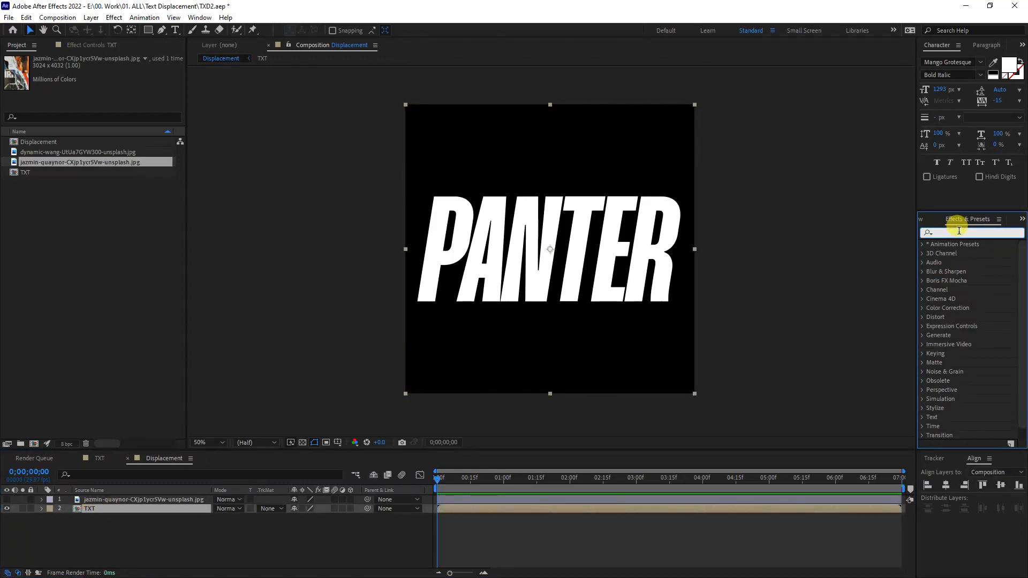
text(displacement)
click(958, 232)
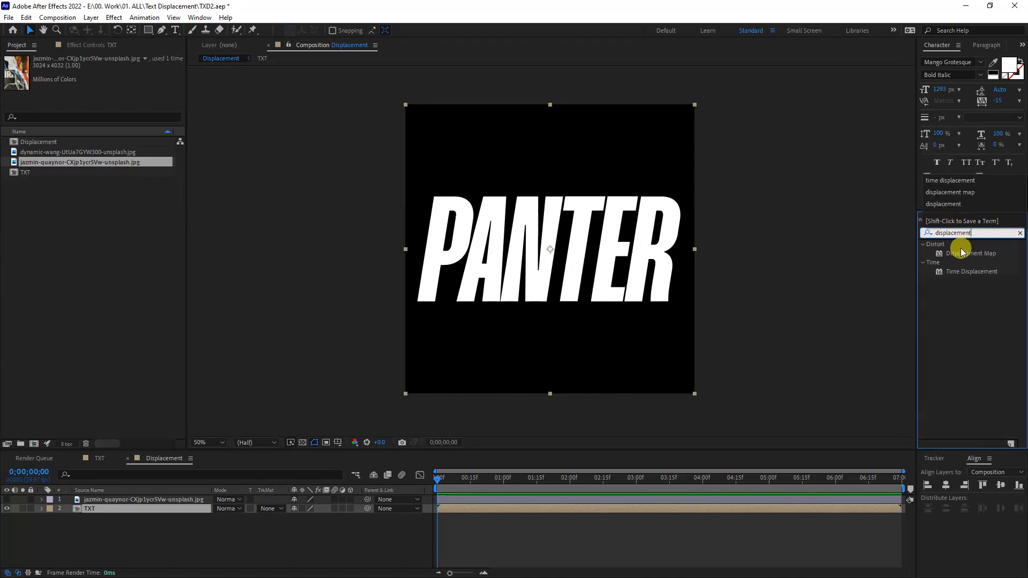
drag(966, 260, 95, 510)
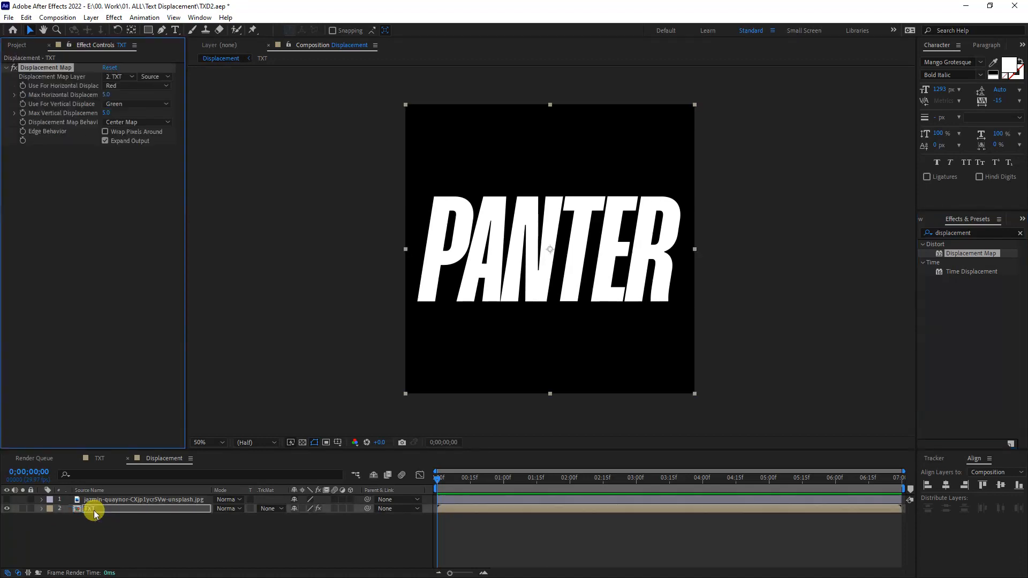
Set the displacement map behavior to Stretch Map to Fit and use the torn-poster image layer as the displacement map.
click(129, 123)
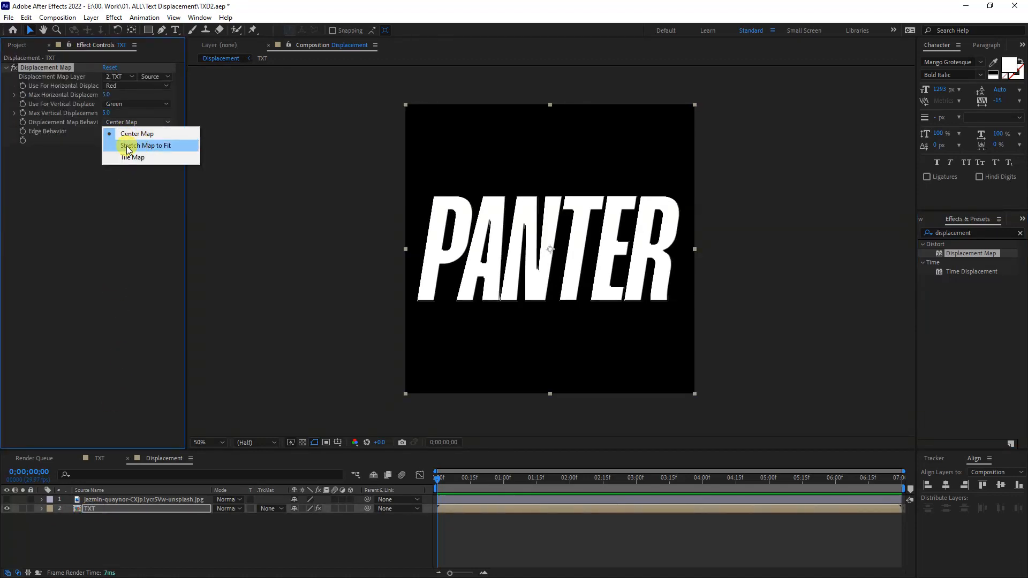
click(167, 146)
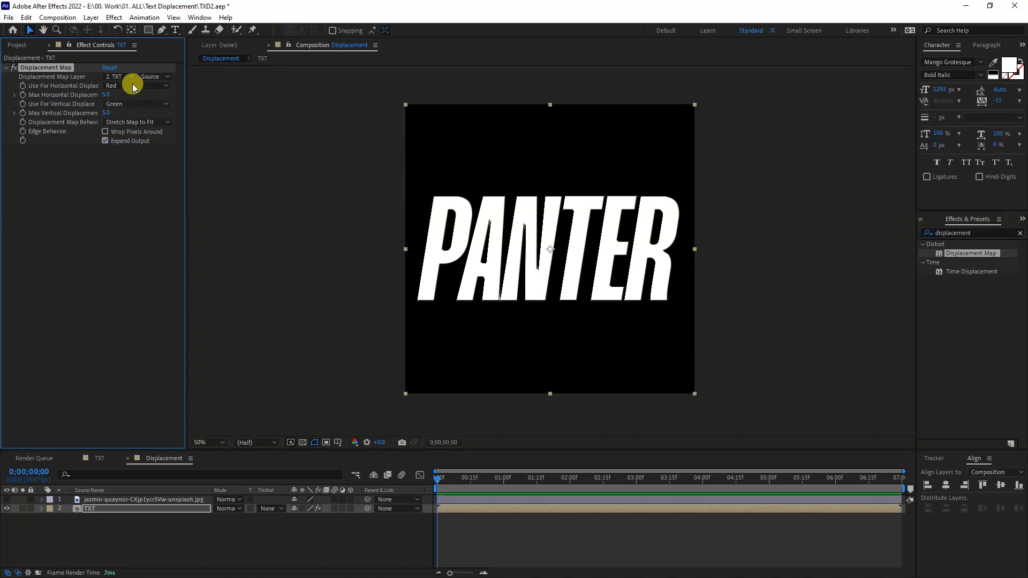
click(116, 78)
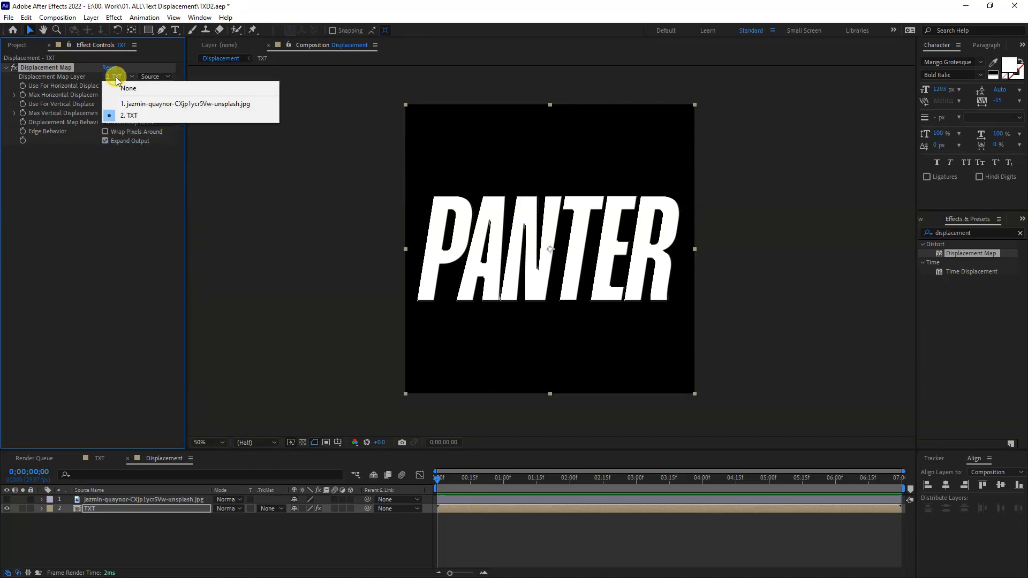
click(154, 106)
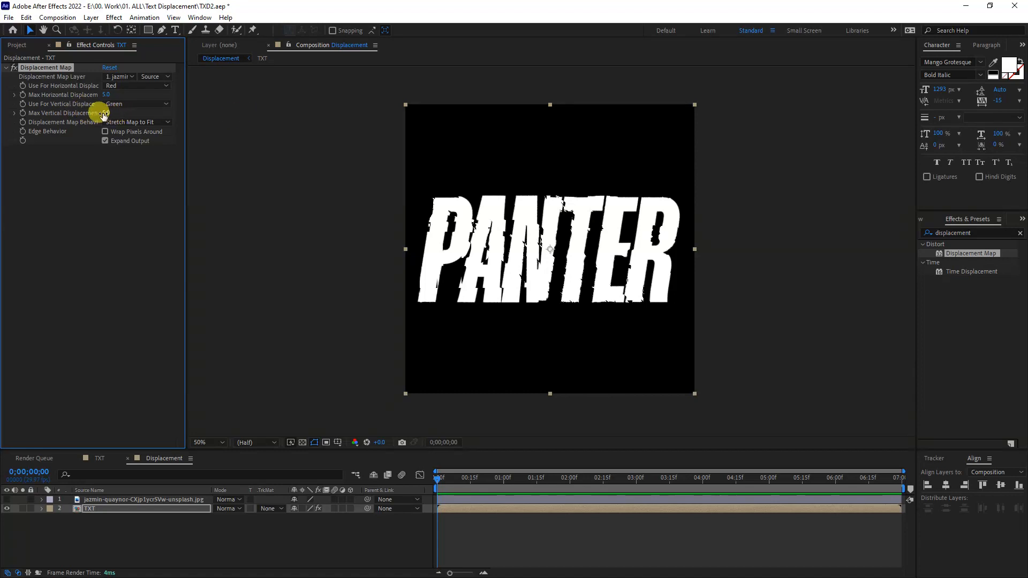
Try out different horizontal and vertical displacement amounts, and set both maximum displacements to 0.
drag(109, 95, 75, 97)
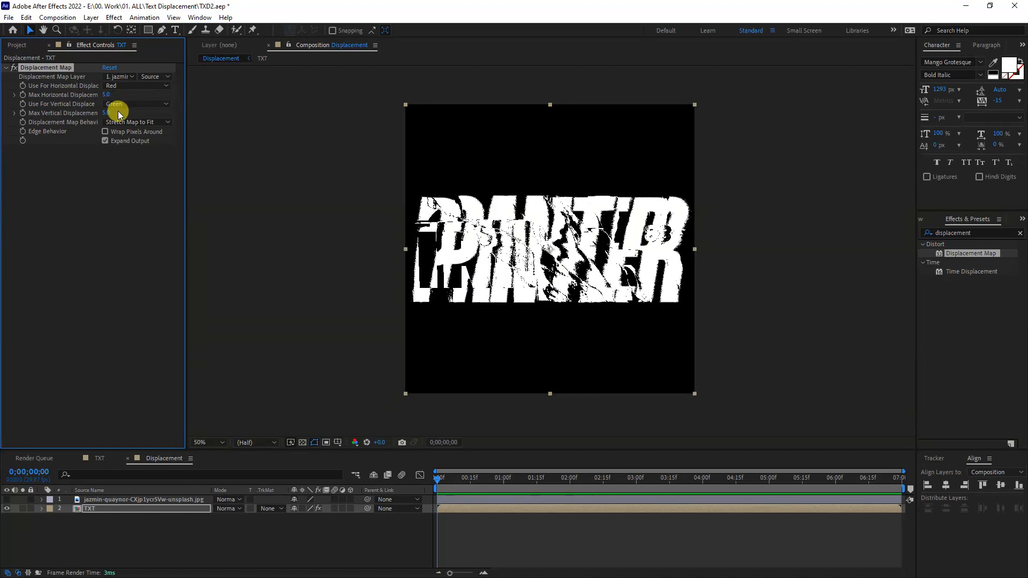
drag(107, 113, 243, 118)
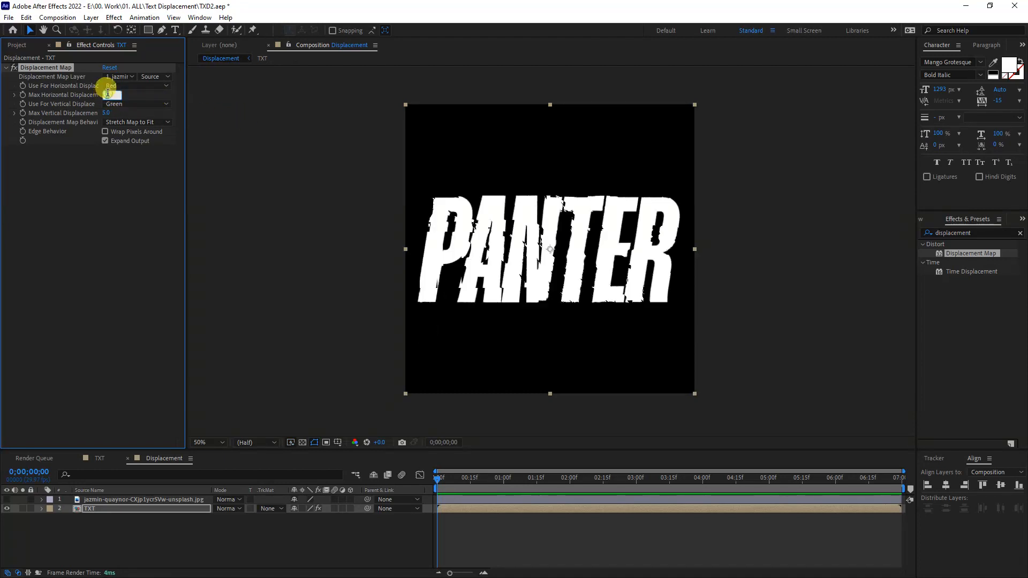
click(106, 113)
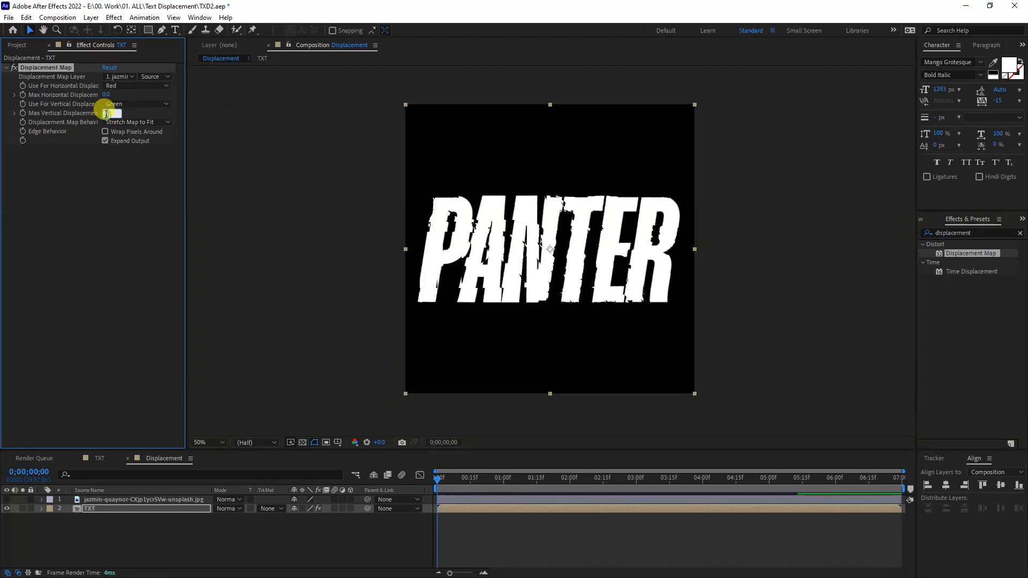
text(0)
key(Return)
click(121, 218)
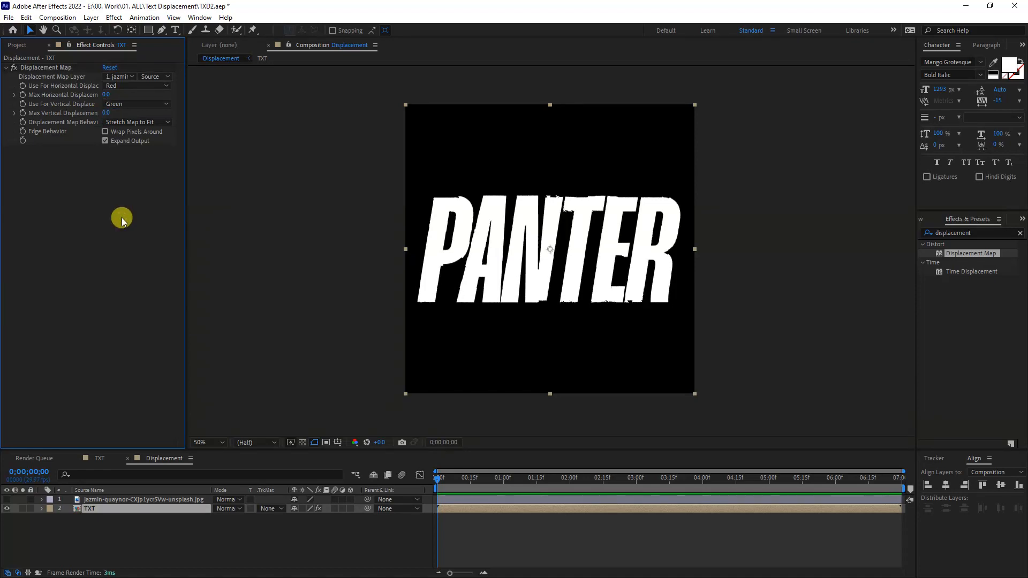
Reveal the TXT layer's Displacement Map properties in an enlarged timeline and start keyframing Max Horizontal and Max Vertical Displacement at 0 seconds.
drag(242, 450, 249, 372)
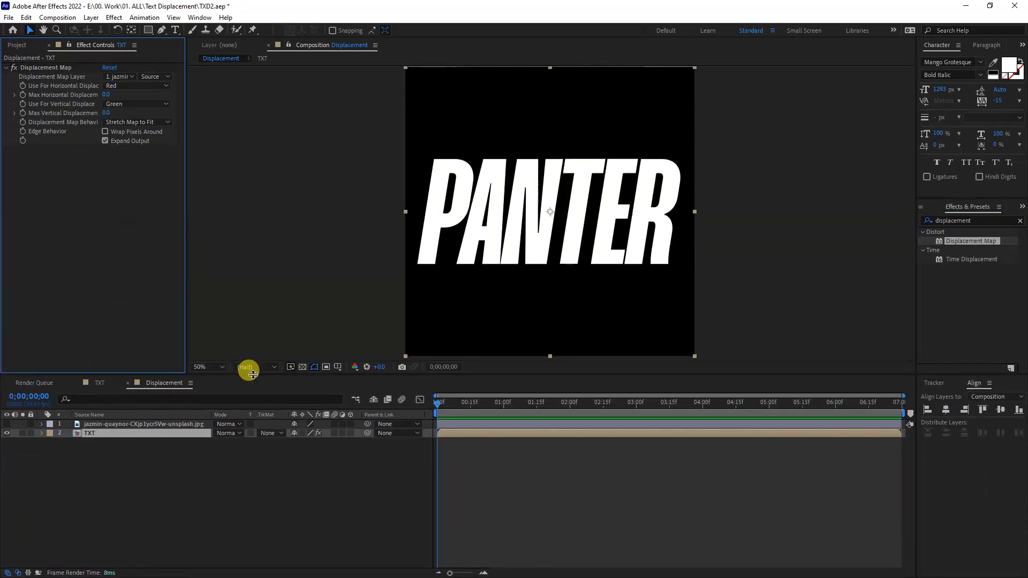
click(43, 437)
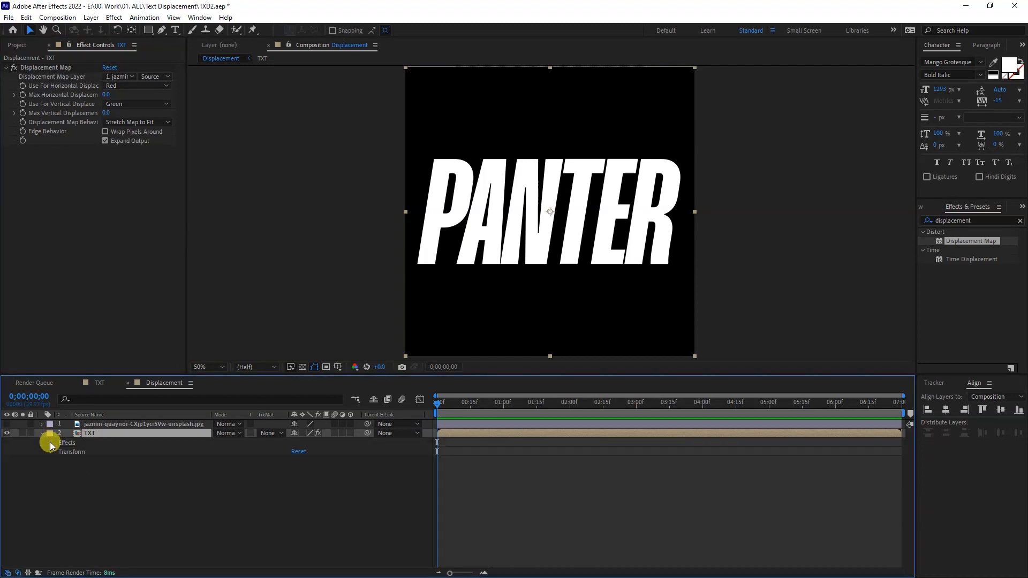
click(61, 452)
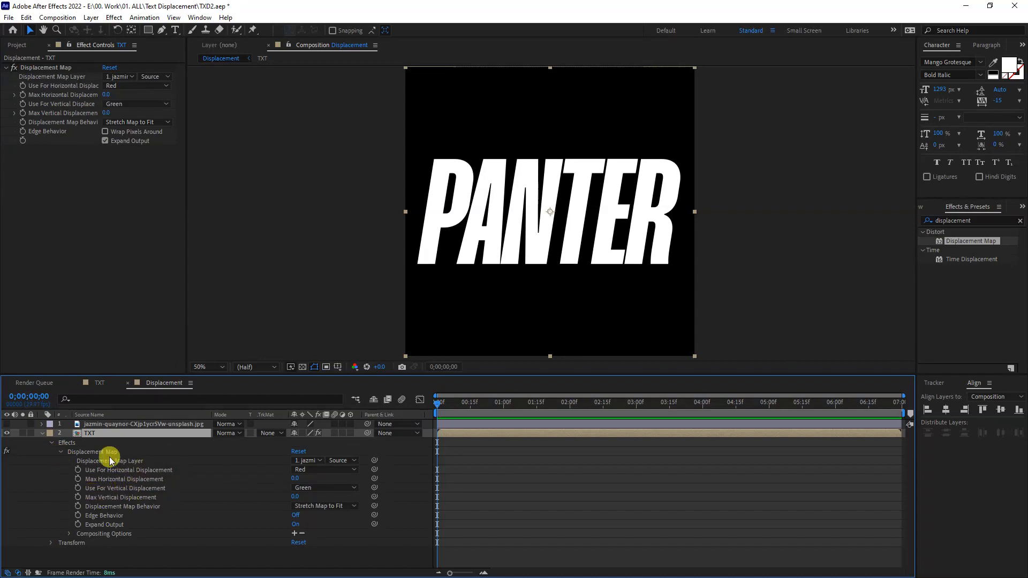
mouse_move(436, 402)
mouse_down()
mouse_move(459, 402)
mouse_move(427, 410)
mouse_up()
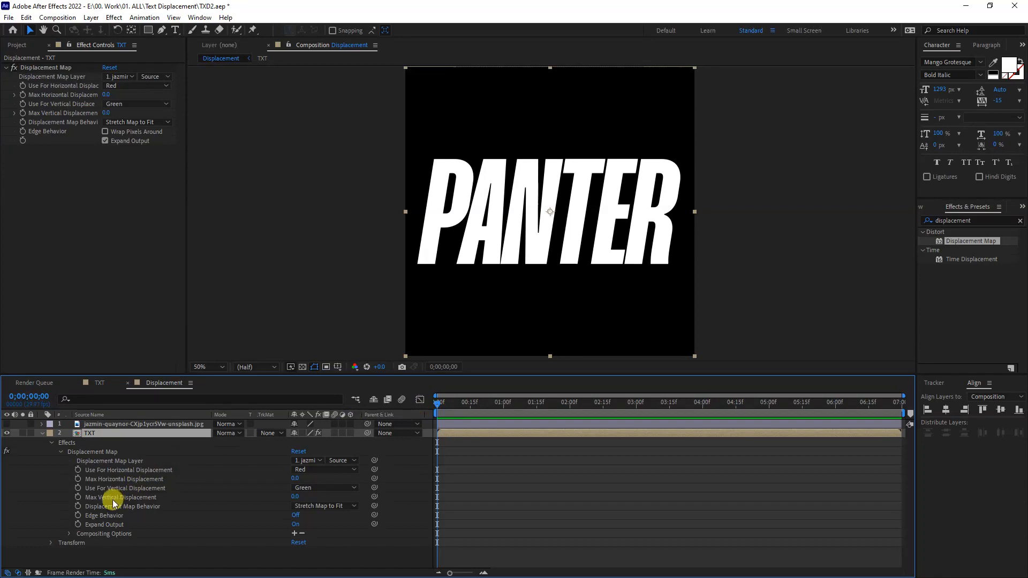
click(77, 479)
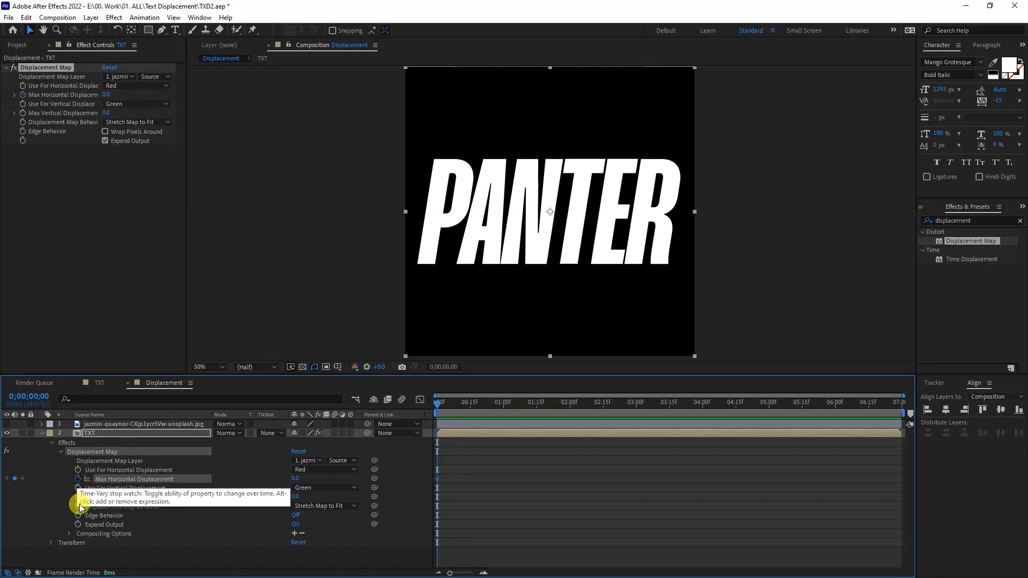
click(78, 497)
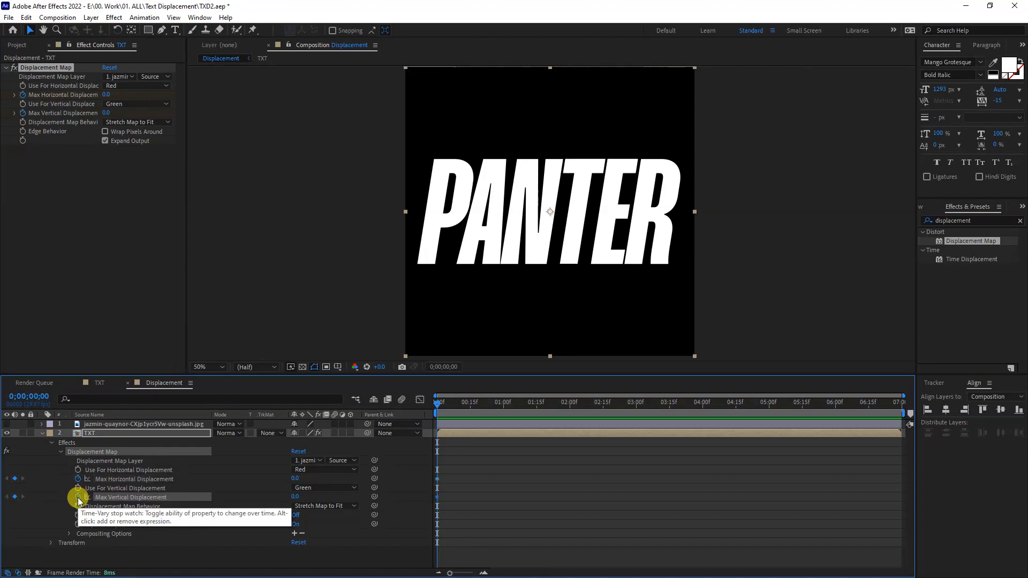
At 1 second, keyframe Max Horizontal Displacement at 18 and Max Vertical Displacement at -79.
drag(437, 407, 506, 411)
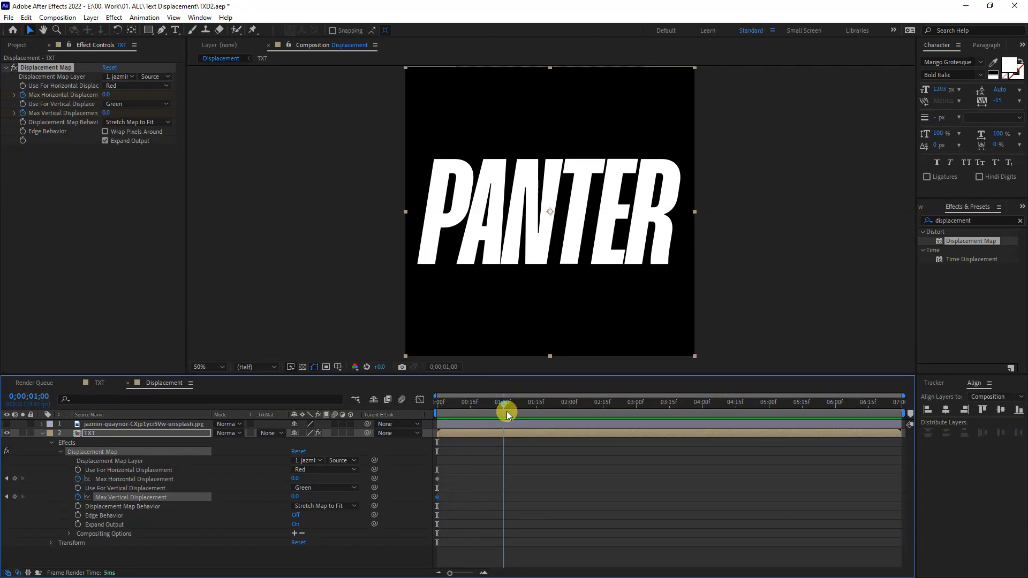
click(299, 477)
mouse_move(295, 485)
mouse_down()
mouse_move(298, 470)
mouse_move(294, 495)
mouse_move(370, 496)
mouse_move(305, 493)
mouse_up()
Keyframe varied horizontal and vertical displacement amounts at 2, 3, 4 and 5 seconds, using 12 horizontally at 3 seconds.
drag(505, 404, 571, 416)
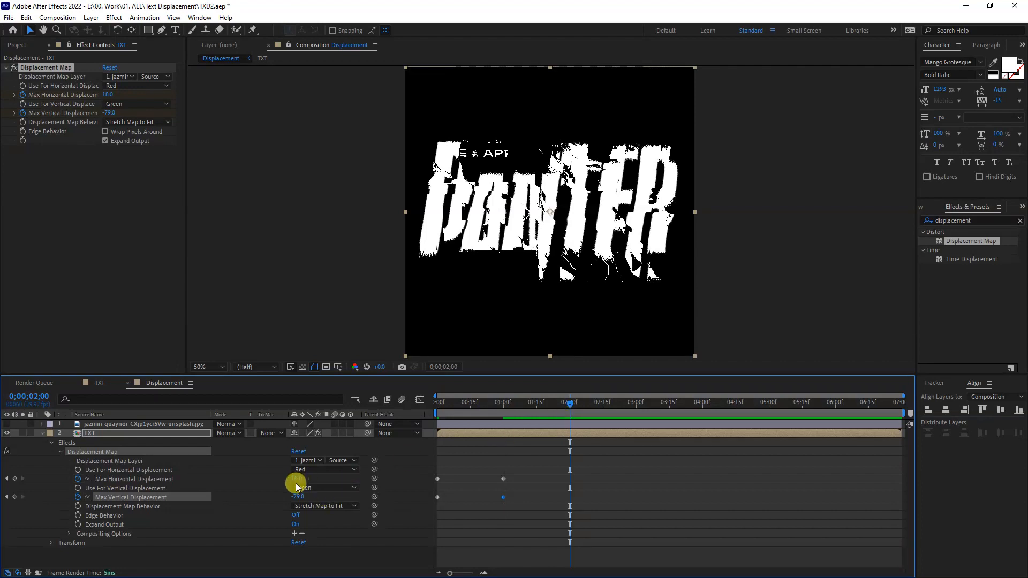
mouse_move(296, 480)
mouse_down()
mouse_move(245, 479)
mouse_move(309, 494)
mouse_up()
drag(571, 406, 635, 413)
mouse_move(298, 478)
mouse_down()
mouse_move(356, 474)
mouse_move(300, 490)
mouse_up()
drag(635, 403, 703, 403)
drag(296, 478, 323, 496)
drag(702, 404, 769, 404)
drag(296, 477, 273, 495)
Keyframe new displacement amounts at 6 seconds, and 91 horizontal and 294 vertical at the composition's last frame.
drag(768, 403, 835, 404)
drag(296, 478, 367, 480)
drag(298, 496, 321, 495)
drag(296, 478, 276, 478)
drag(835, 404, 900, 403)
drag(295, 478, 349, 473)
drag(297, 496, 855, 506)
Apply Easy Ease to all horizontal and vertical displacement keyframes and preview the animation.
right_click(636, 479)
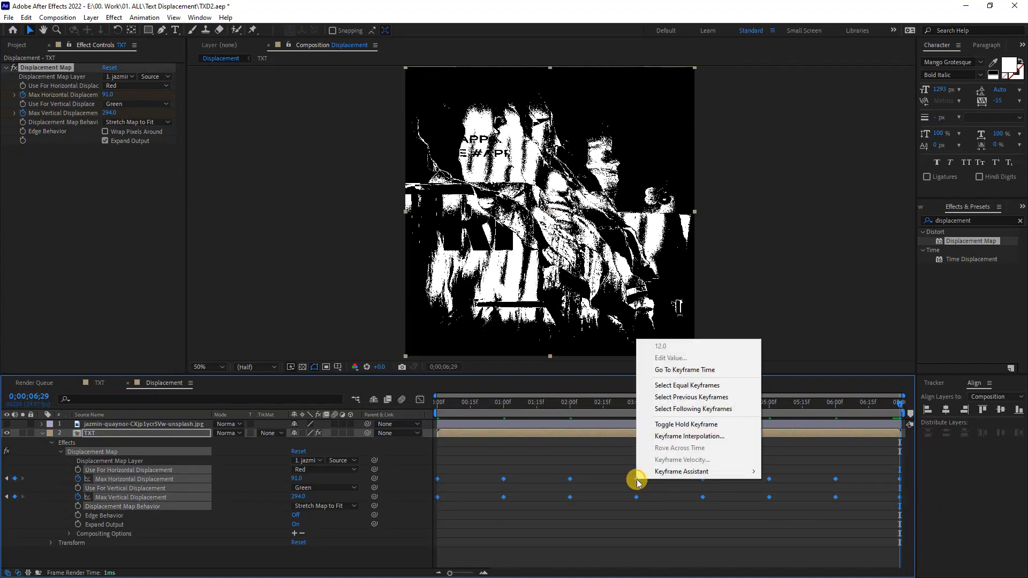
mouse_move(695, 471)
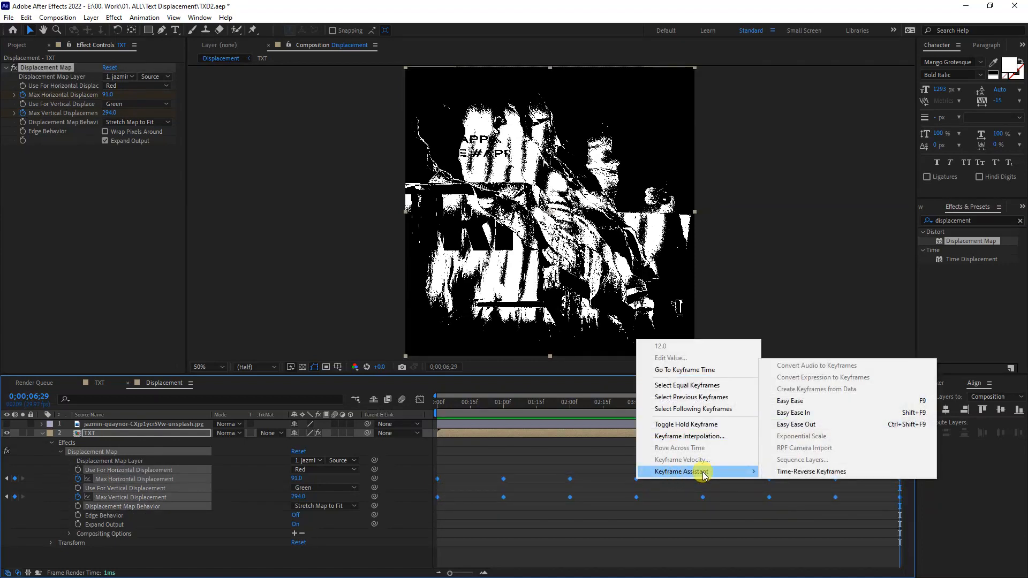
click(793, 401)
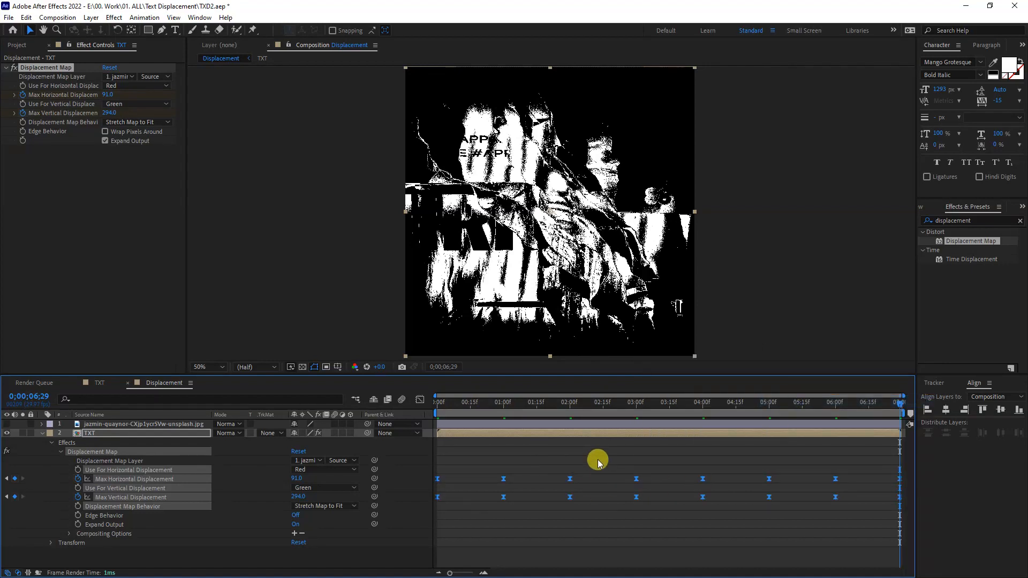
key(space)
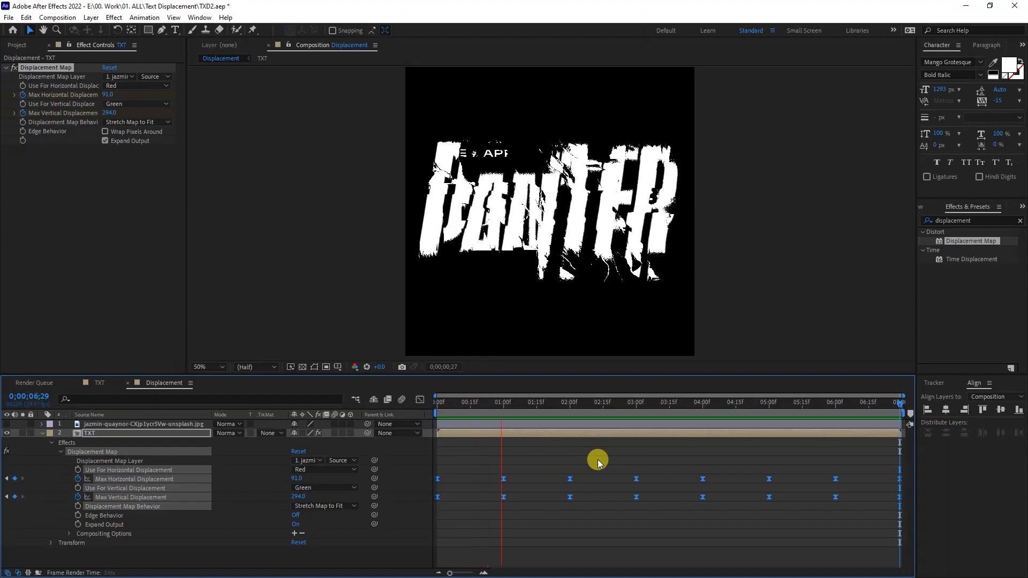
key(space)
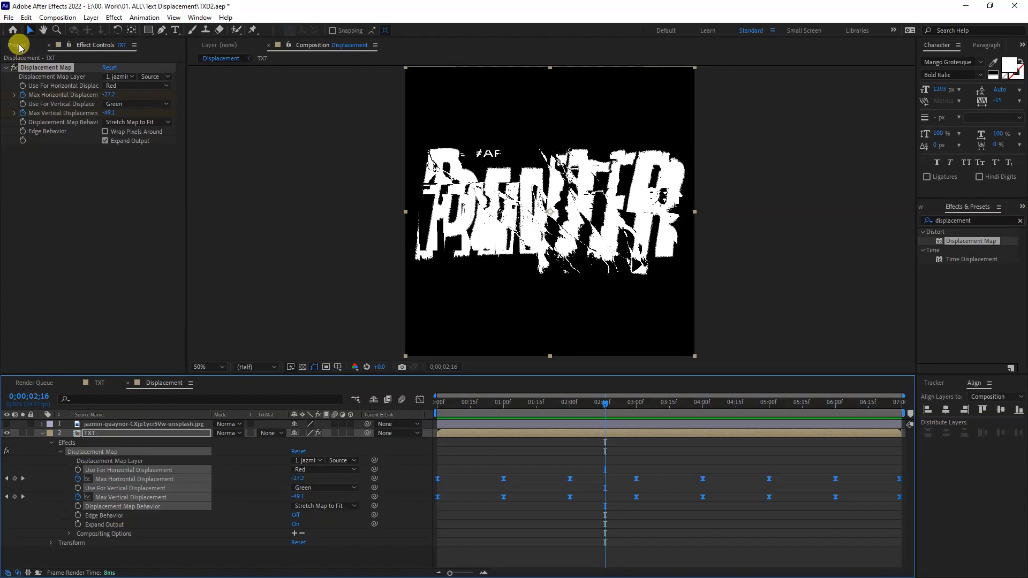
Add the light grey texture image from the project as the topmost layer of the Displacement composition and hide it.
click(18, 45)
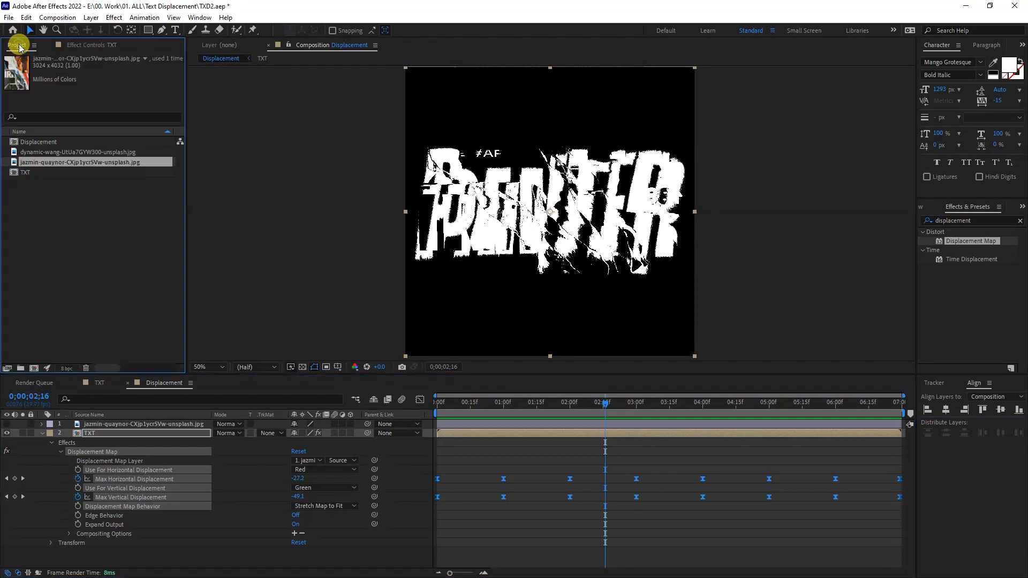
click(50, 152)
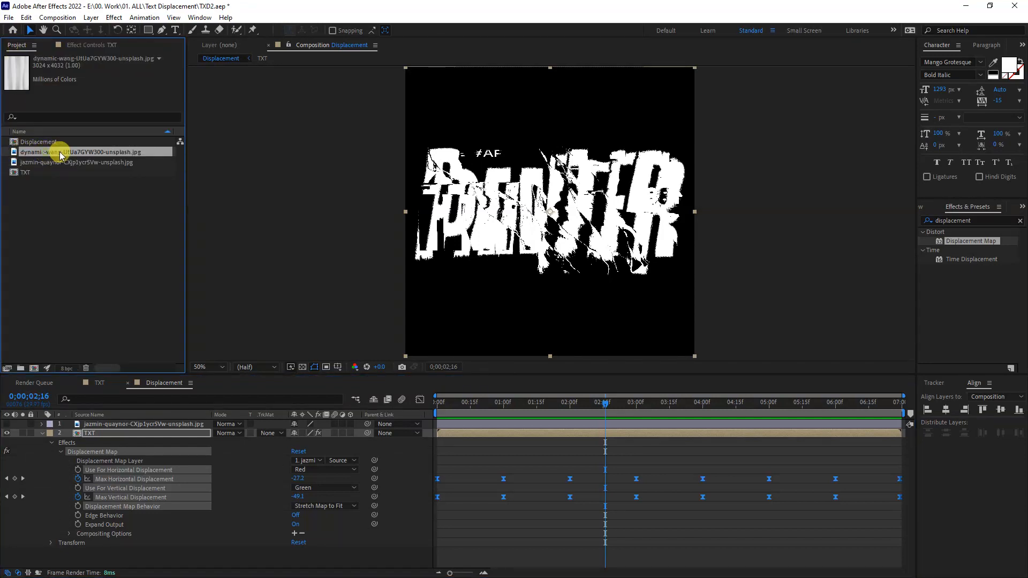
drag(40, 156, 86, 422)
click(7, 425)
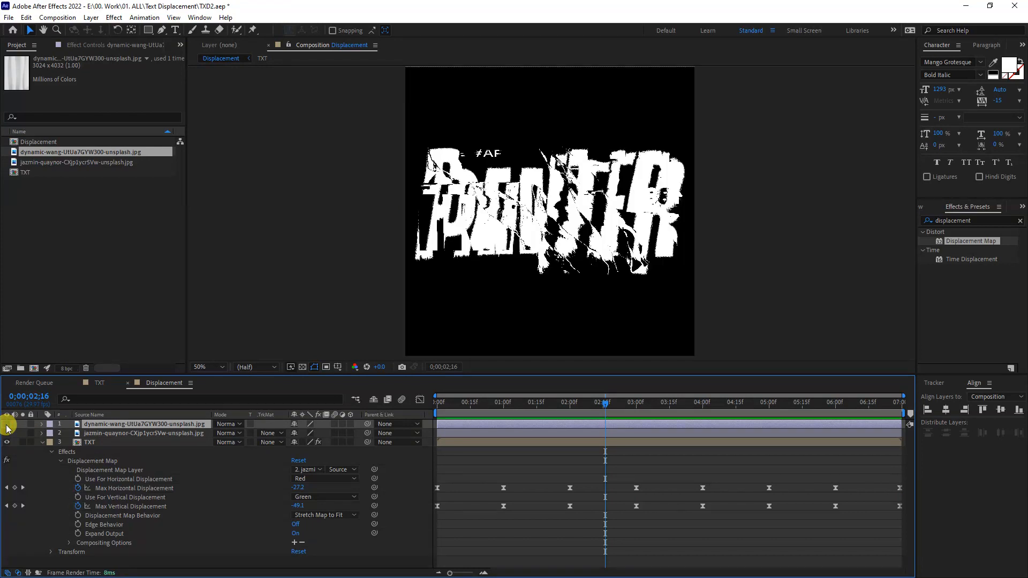
Use the light grey texture layer as the TXT layer's displacement map and preview the animation.
click(91, 443)
click(42, 443)
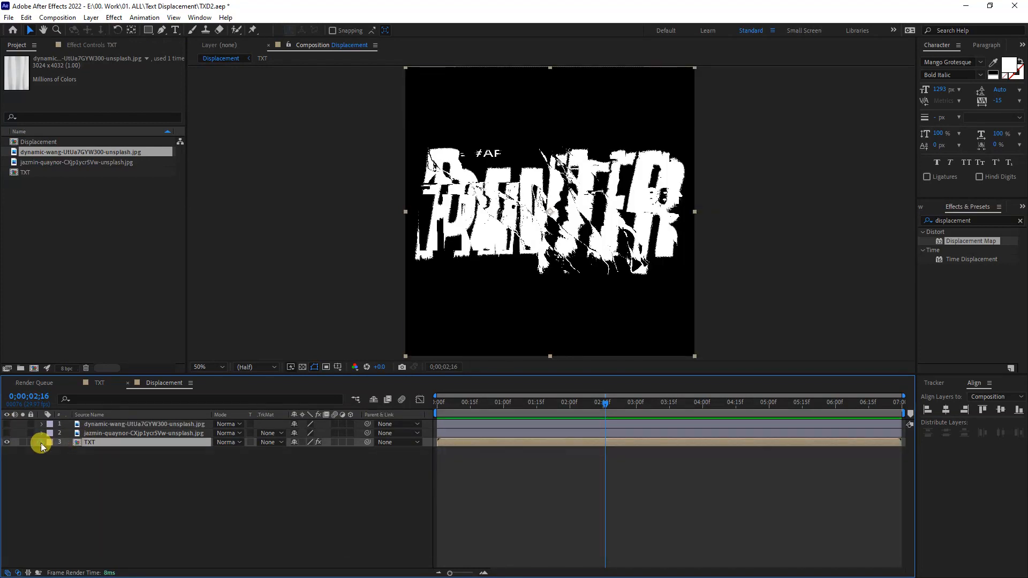
click(89, 47)
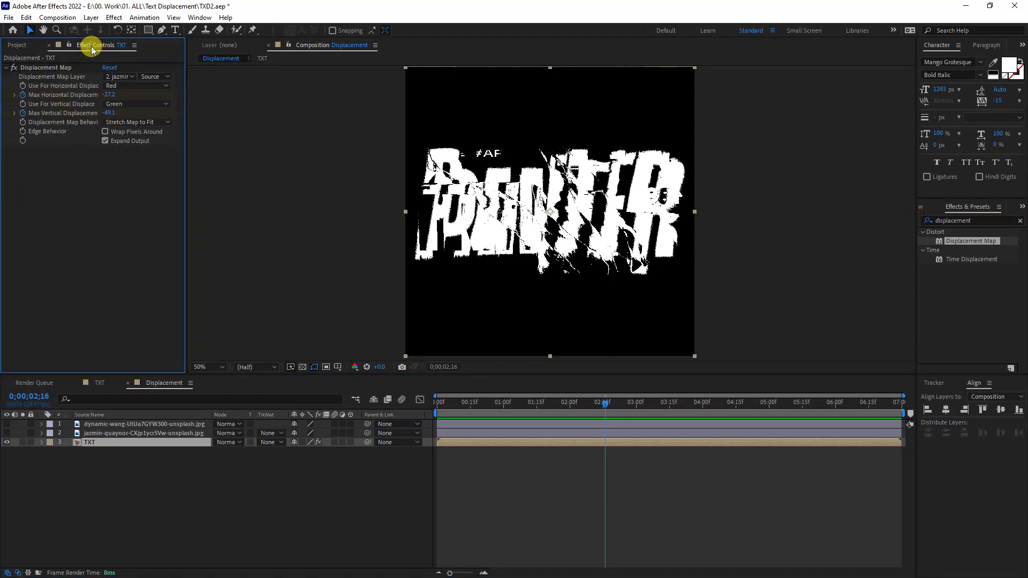
click(124, 78)
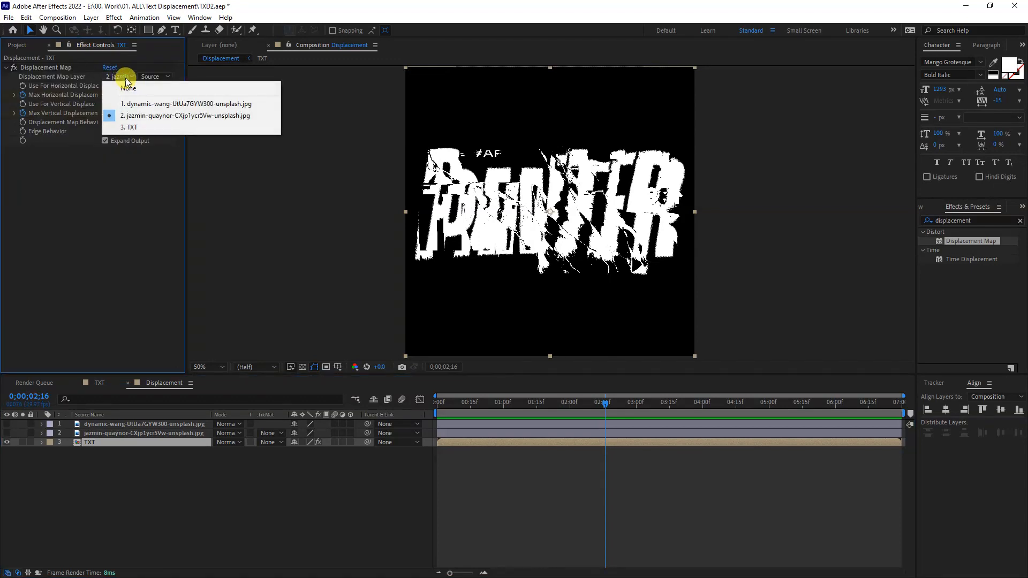
click(148, 105)
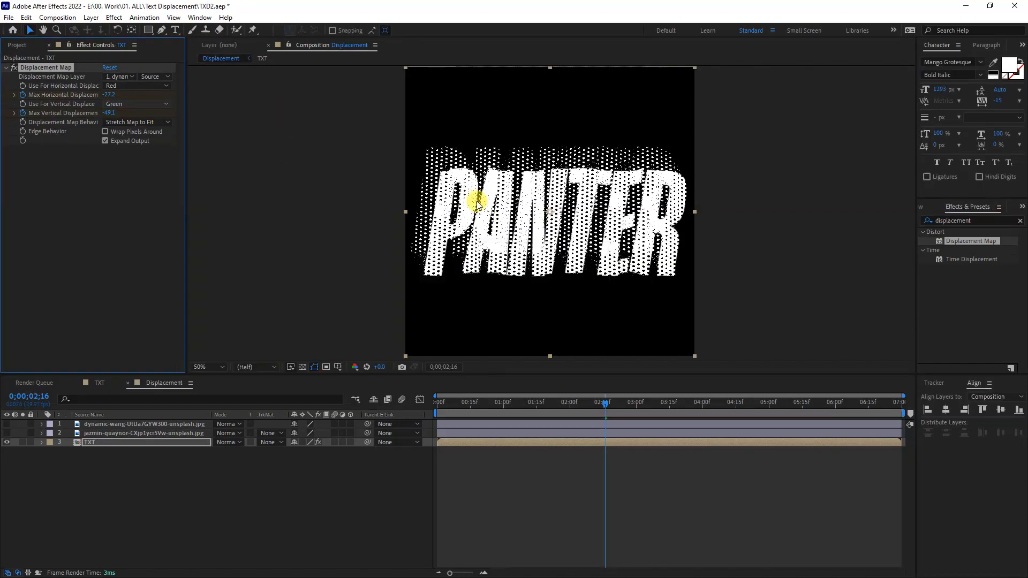
key(space)
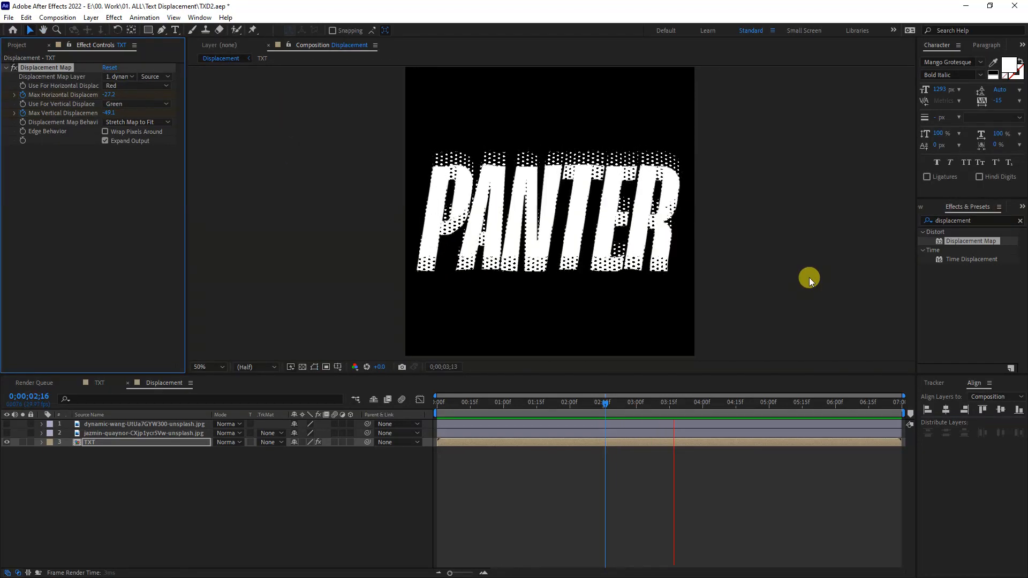